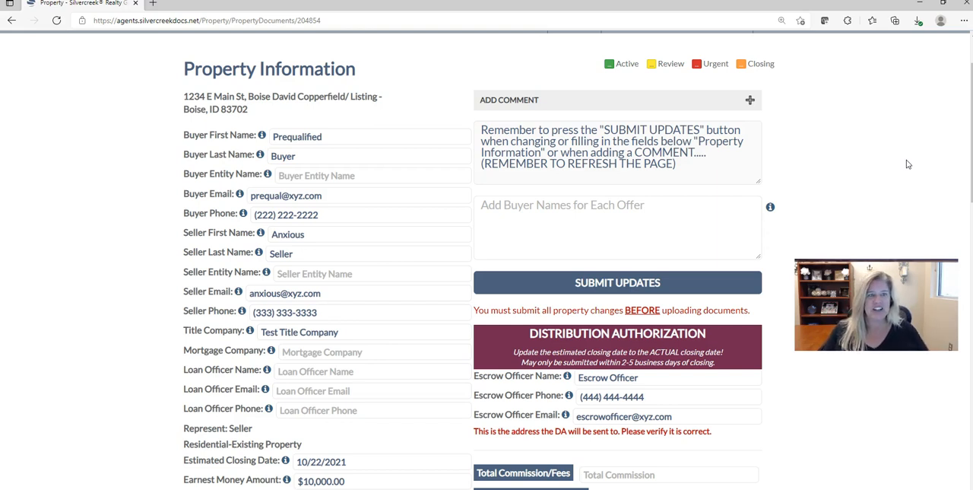
Step: Set the property's estimated closing date to 10/27/2021
{"action": "left_click", "coordinate": [907, 164]}
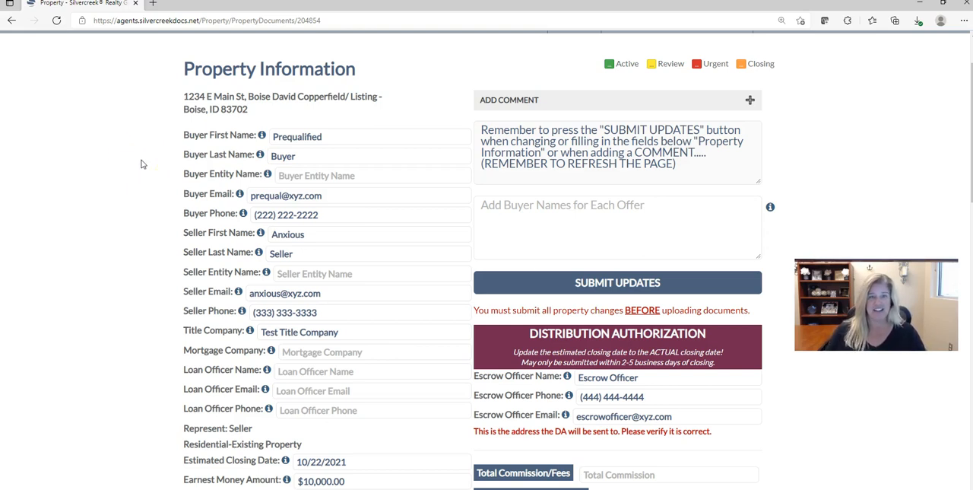
{"action": "scroll", "coordinate": [140, 164], "scroll_direction": "down", "scroll_amount": 1}
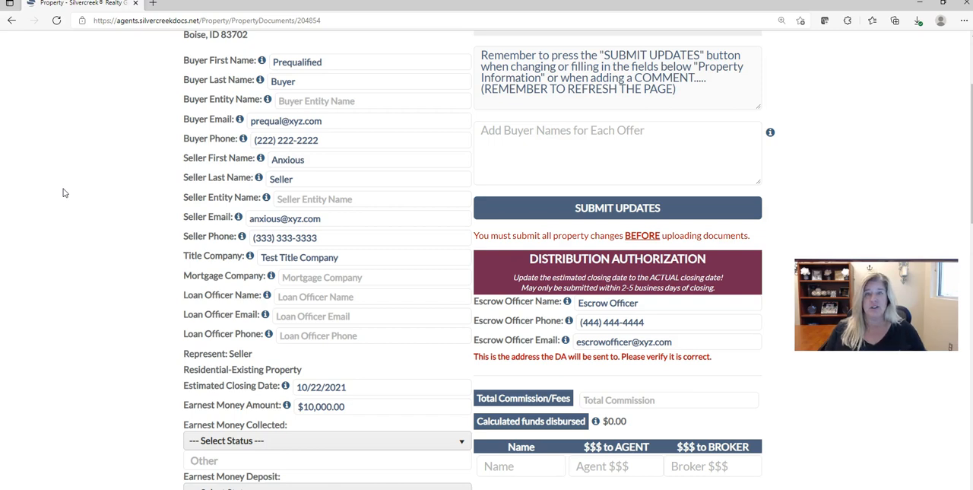
{"action": "scroll", "coordinate": [387, 283], "scroll_direction": "down", "scroll_amount": 1}
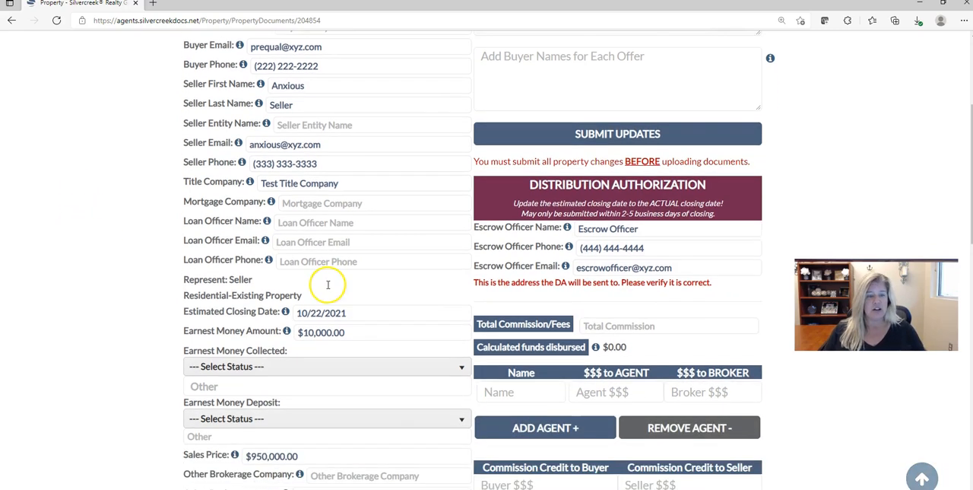
{"action": "left_click", "coordinate": [364, 312]}
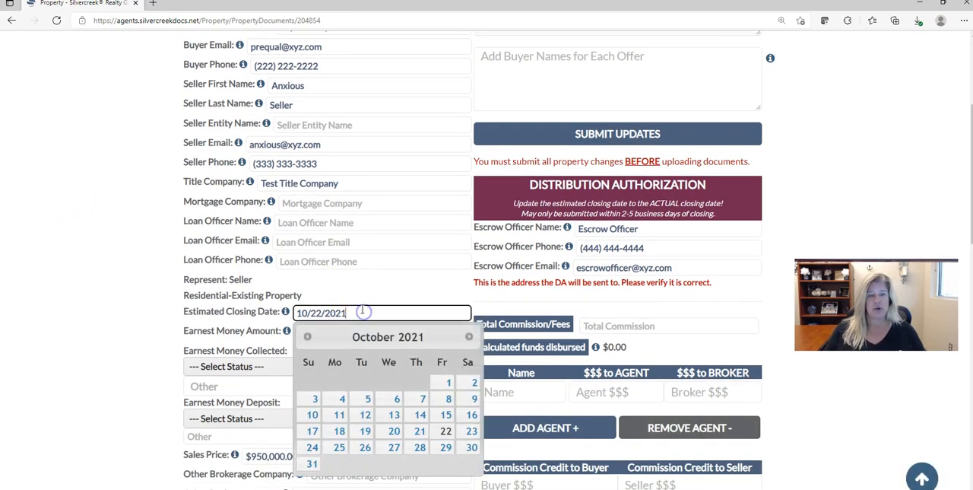
{"action": "left_click", "coordinate": [393, 447]}
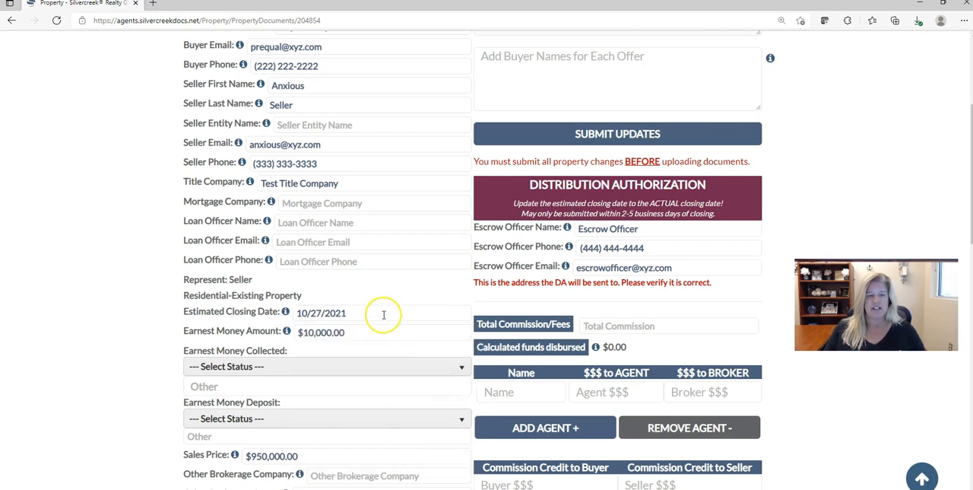
Step: Check the sales price and submit the property information updates
{"action": "scroll", "coordinate": [384, 314], "scroll_direction": "down", "scroll_amount": 2}
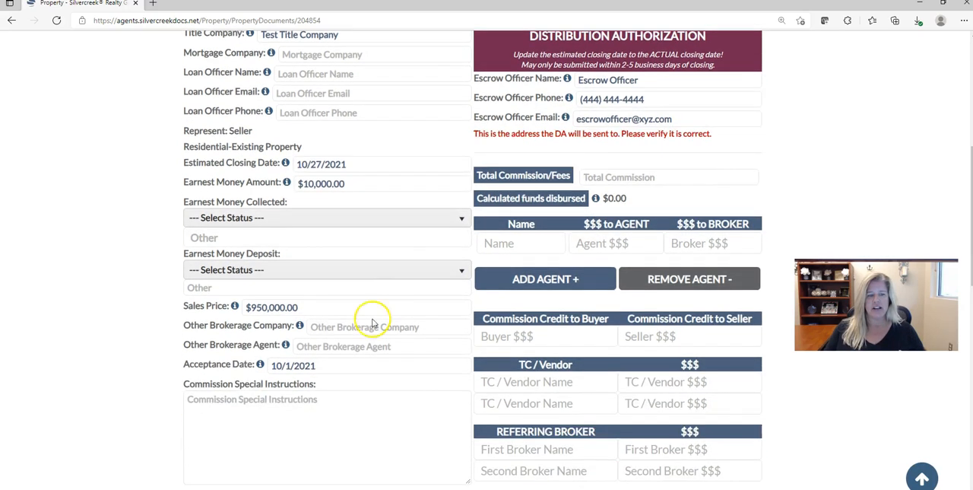
{"action": "left_click", "coordinate": [318, 307]}
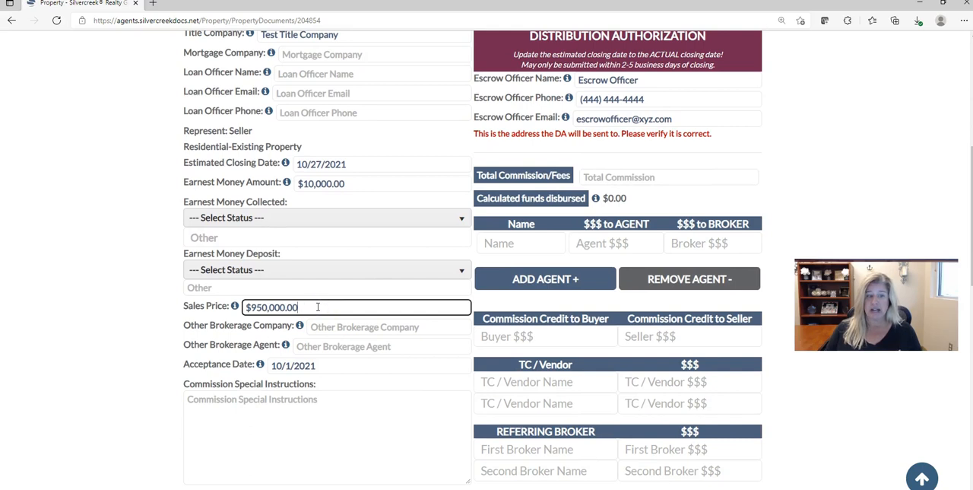
{"action": "scroll", "coordinate": [318, 307], "scroll_direction": "up", "scroll_amount": 2}
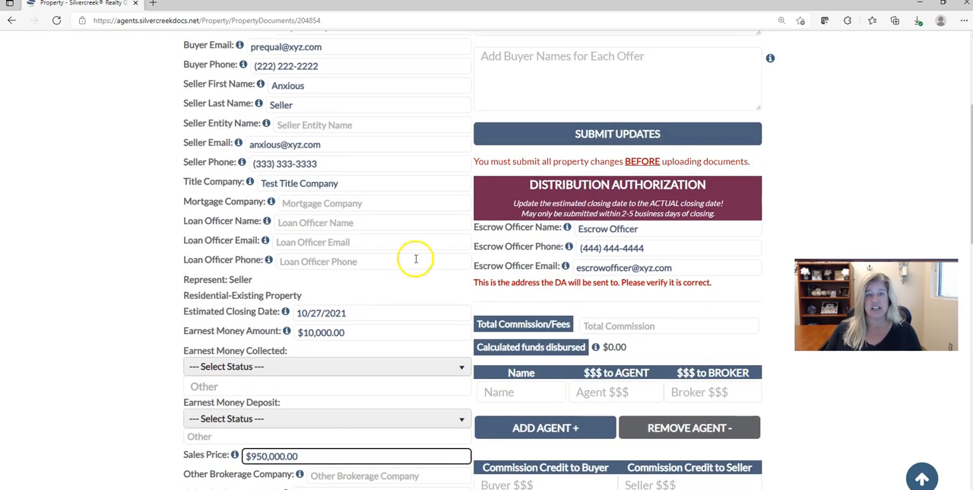
{"action": "left_click", "coordinate": [614, 135]}
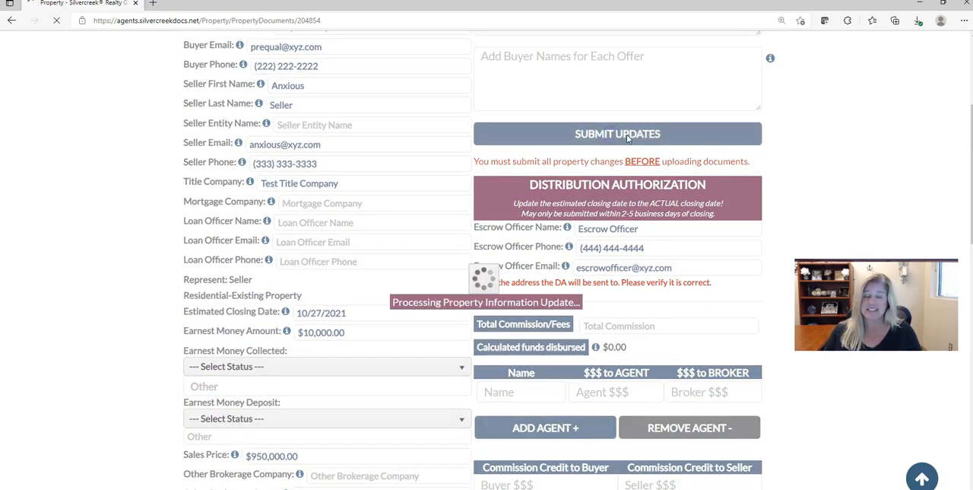
{"action": "left_click", "coordinate": [144, 165]}
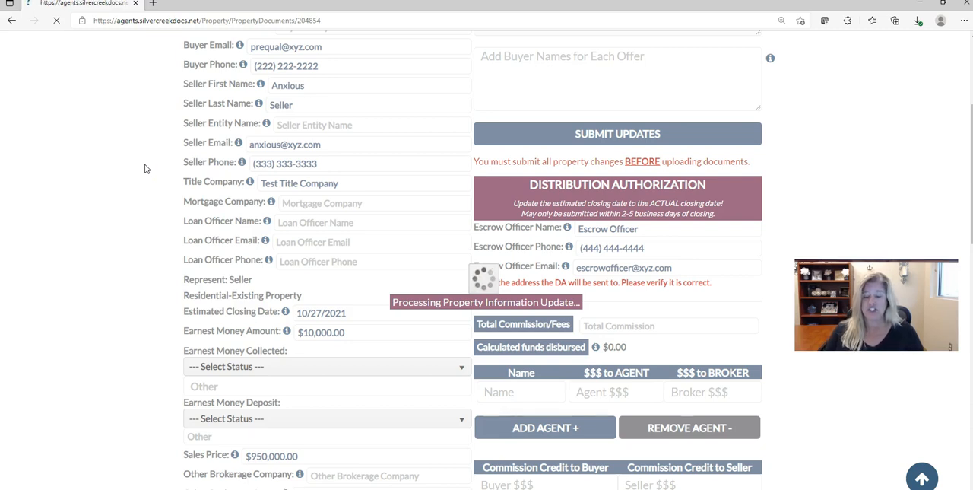
Step: Review the property details, the distribution authorization section and the status of the required property documents
{"action": "scroll", "coordinate": [99, 178], "scroll_direction": "down", "scroll_amount": 3}
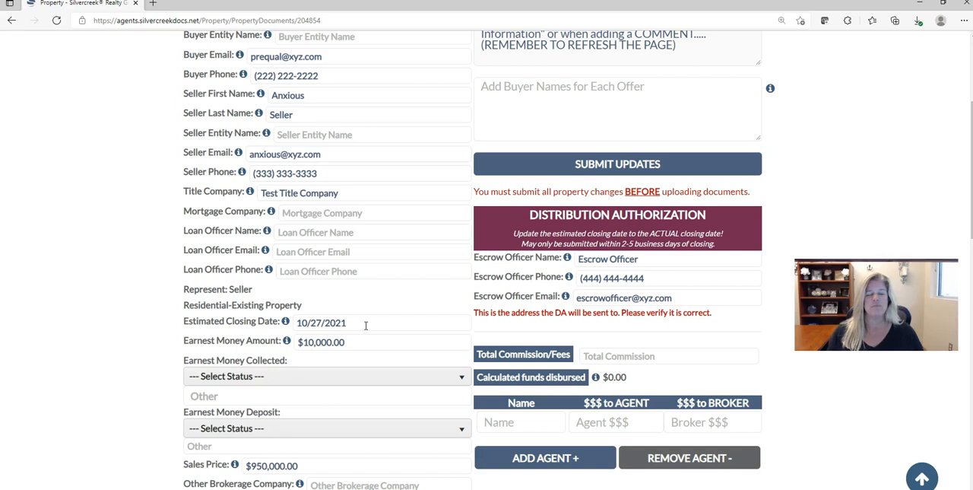
{"action": "scroll", "coordinate": [366, 326], "scroll_direction": "down", "scroll_amount": 3}
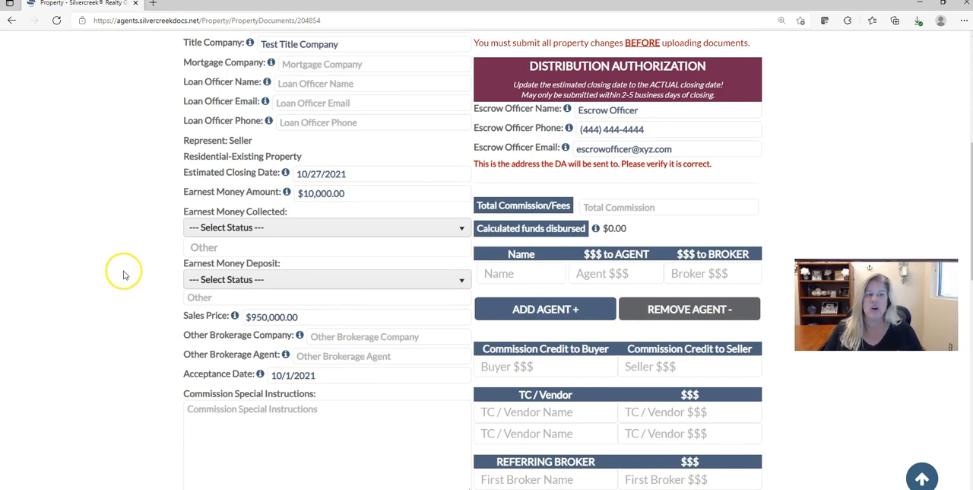
{"action": "scroll", "coordinate": [125, 275], "scroll_direction": "down", "scroll_amount": 6}
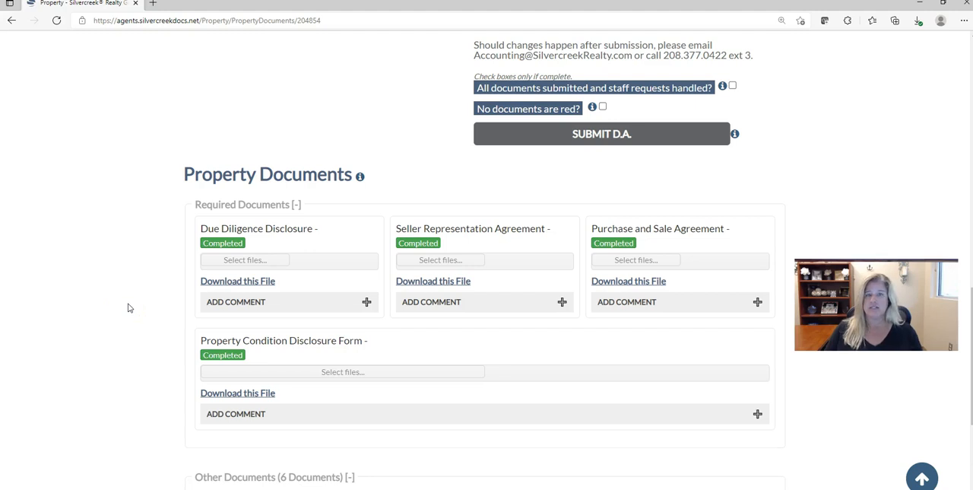
{"action": "scroll", "coordinate": [128, 307], "scroll_direction": "up", "scroll_amount": 4}
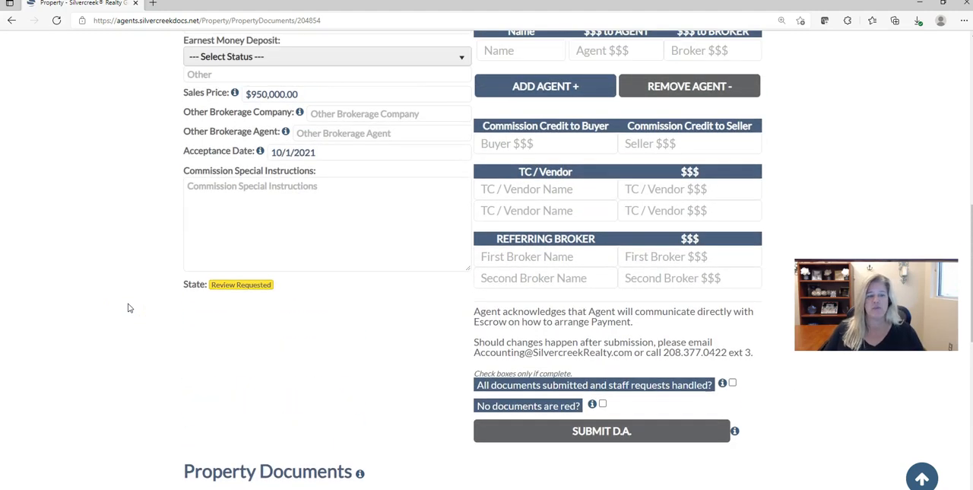
{"action": "scroll", "coordinate": [127, 307], "scroll_direction": "up", "scroll_amount": 3}
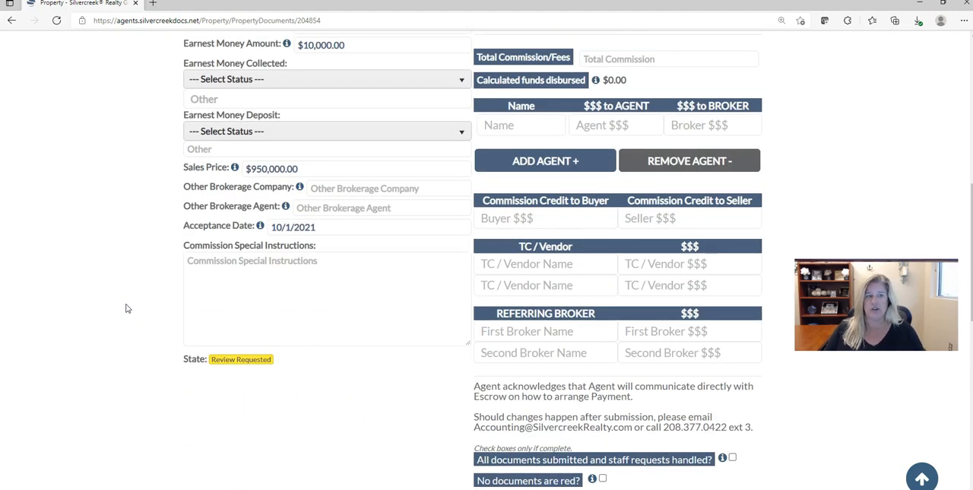
{"action": "scroll", "coordinate": [128, 308], "scroll_direction": "up", "scroll_amount": 1}
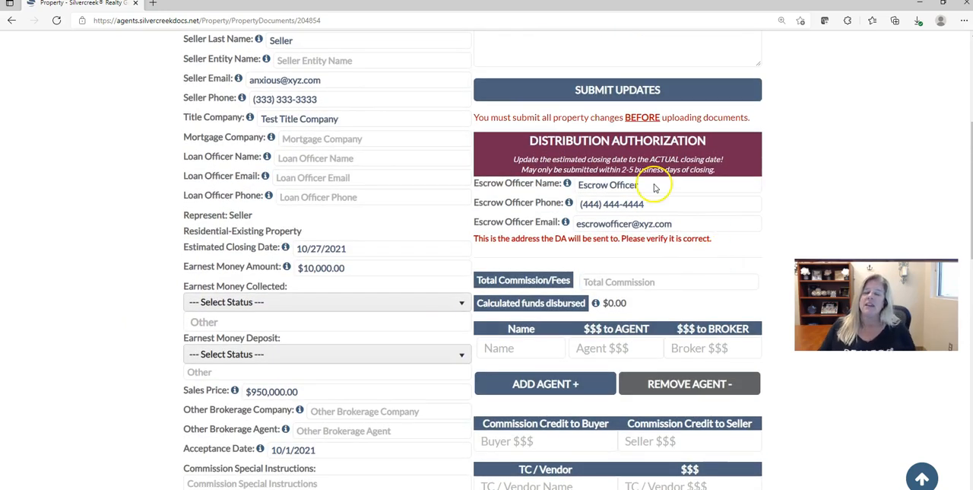
Step: Verify the escrow officer's name, phone and email in the Distribution Authorization section
{"action": "scroll", "coordinate": [620, 131], "scroll_direction": "down", "scroll_amount": 1}
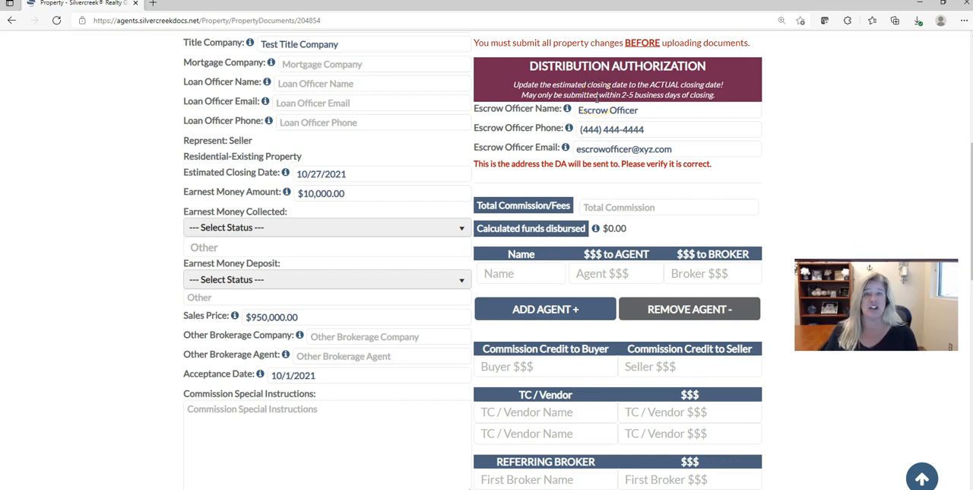
{"action": "left_click", "coordinate": [646, 109]}
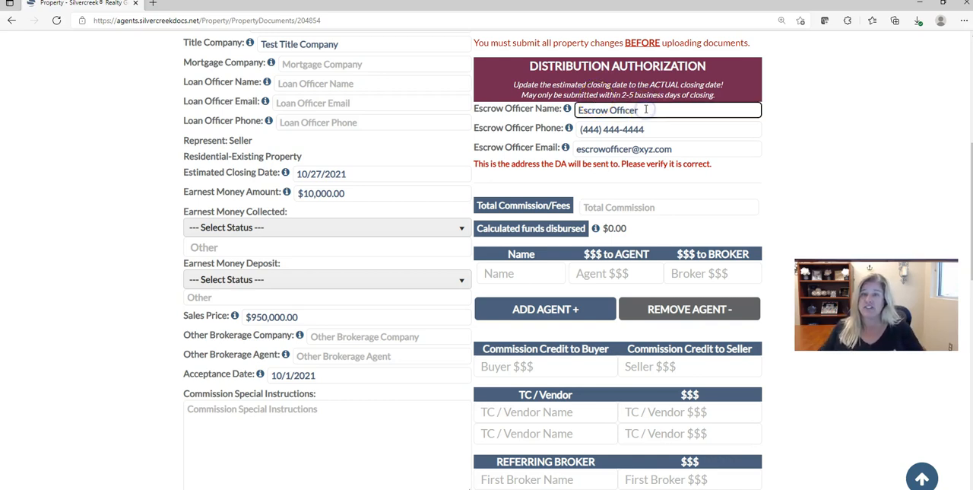
{"action": "left_click", "coordinate": [656, 130]}
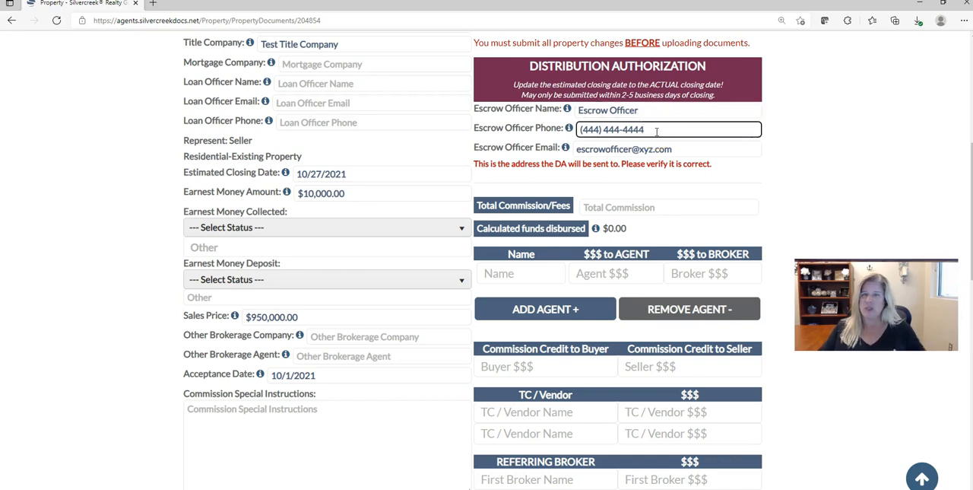
{"action": "left_click", "coordinate": [677, 150]}
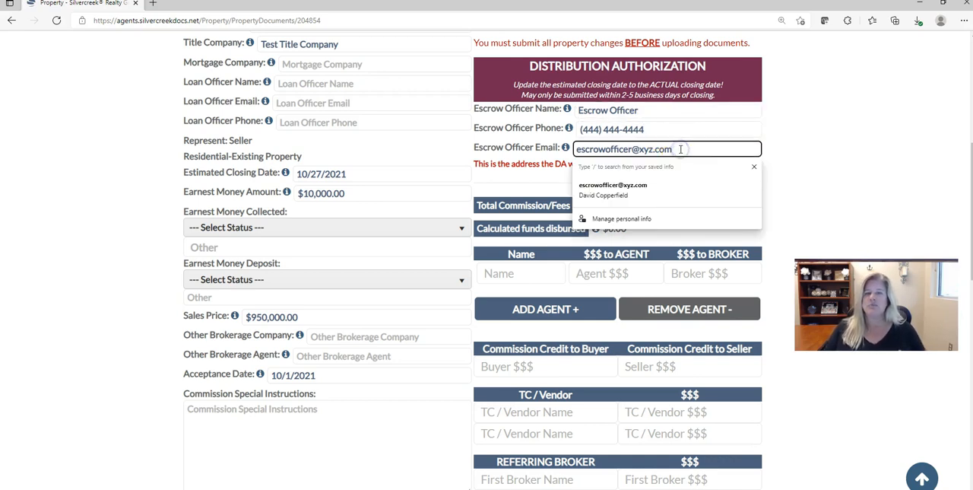
{"action": "left_click_drag", "start_coordinate": [678, 149], "coordinate": [578, 149]}
{"action": "left_click", "coordinate": [881, 149]}
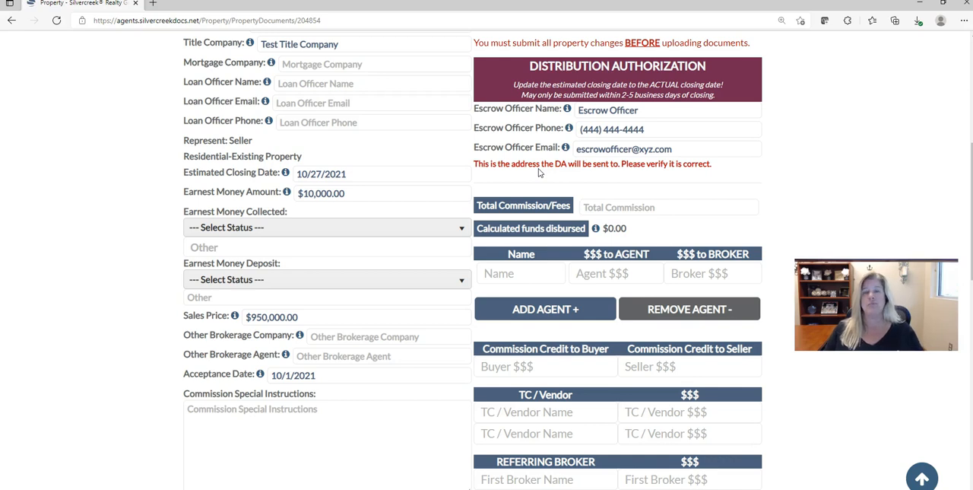
Step: Enter $10,000.00 as the total commission and fees in the distribution authorization
{"action": "left_click", "coordinate": [674, 204]}
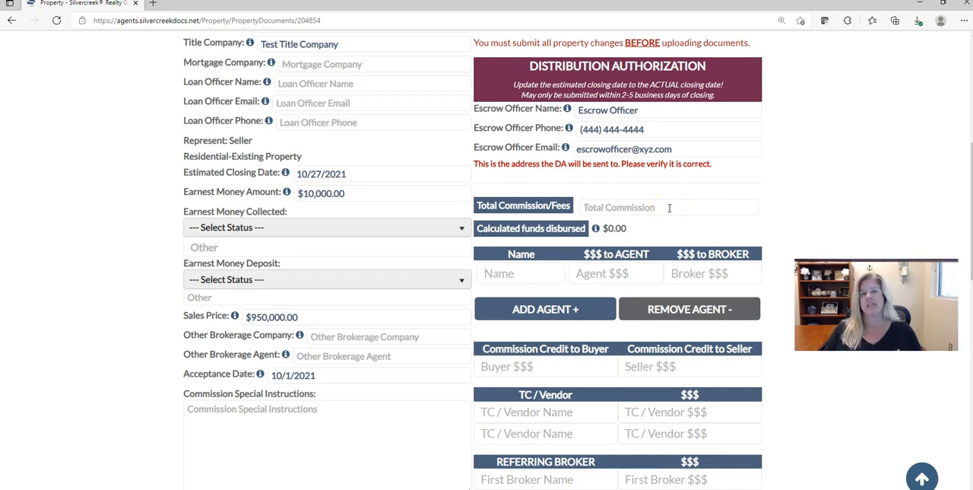
{"action": "left_click", "coordinate": [669, 207]}
{"action": "type", "text": "10"}
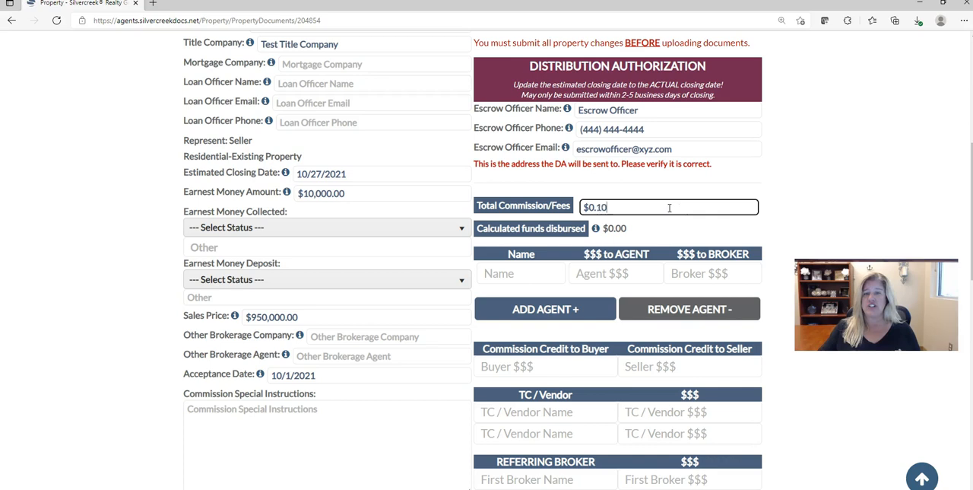
{"action": "type", "text": ",000.00"}
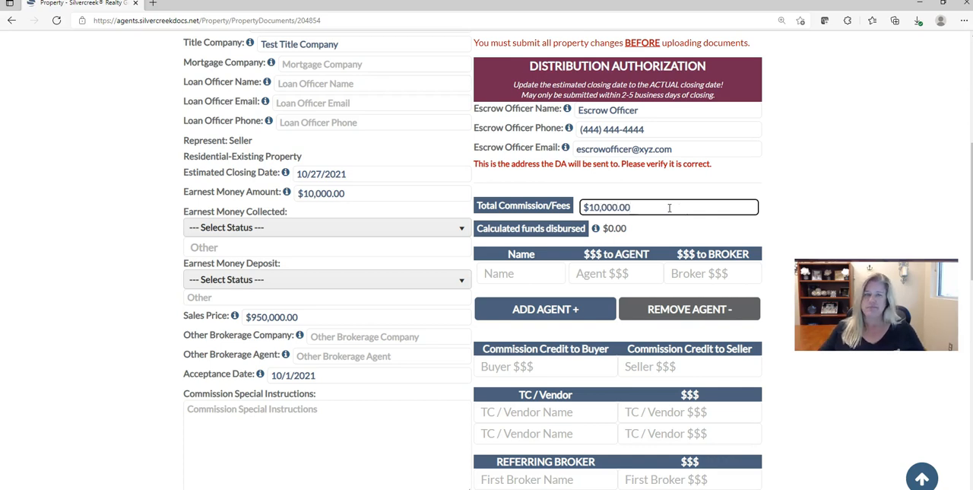
{"action": "key", "text": "Tab"}
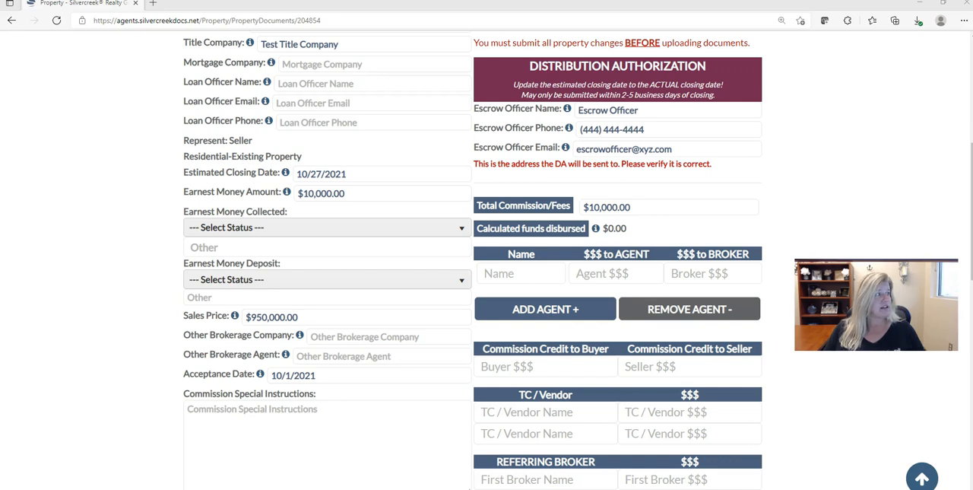
Step: Fill in the first agent row with the agent's full name, $6,000.00 to the agent and $450.00 to the broker
{"action": "left_click", "coordinate": [546, 274]}
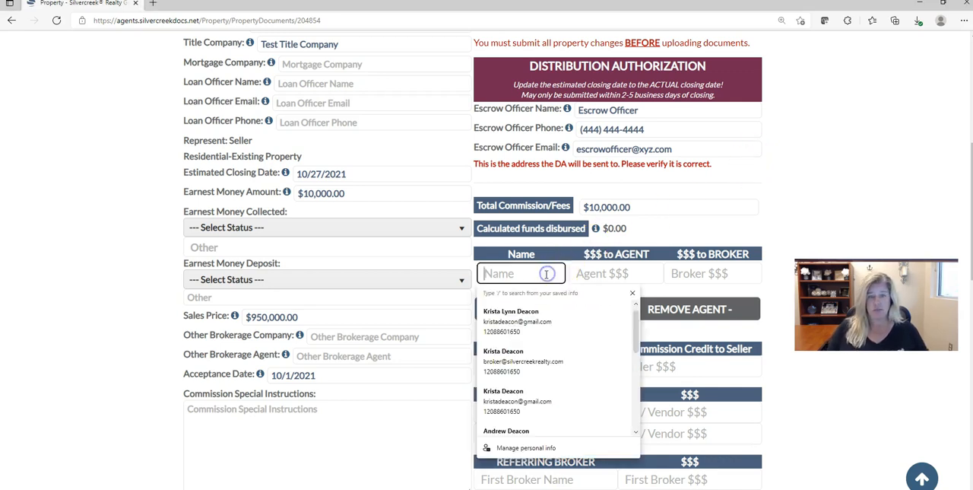
{"action": "type", "text": "David Co"}
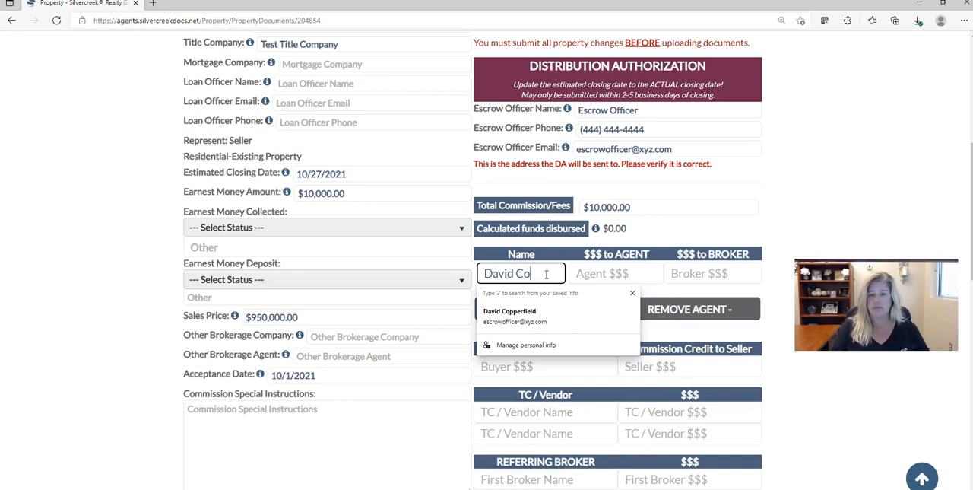
{"action": "type", "text": "pperfield"}
{"action": "key", "text": "Tab"}
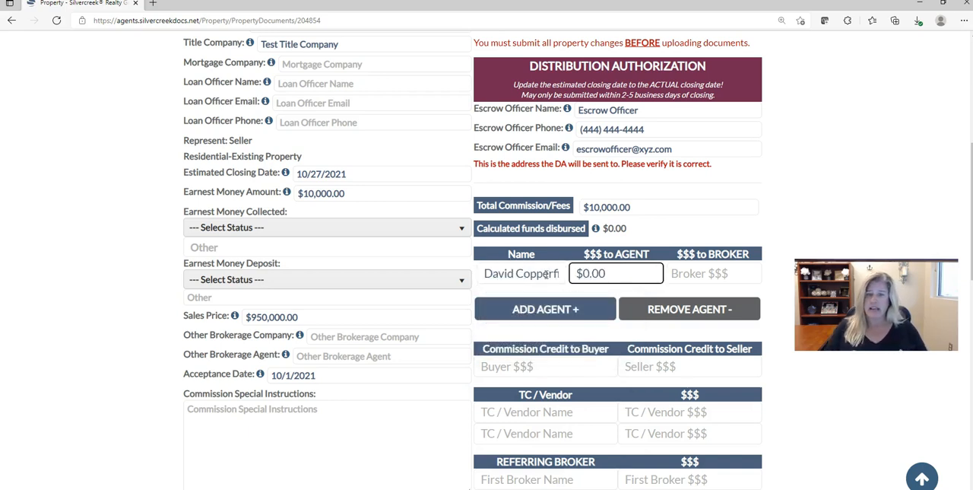
{"action": "type", "text": "6000"}
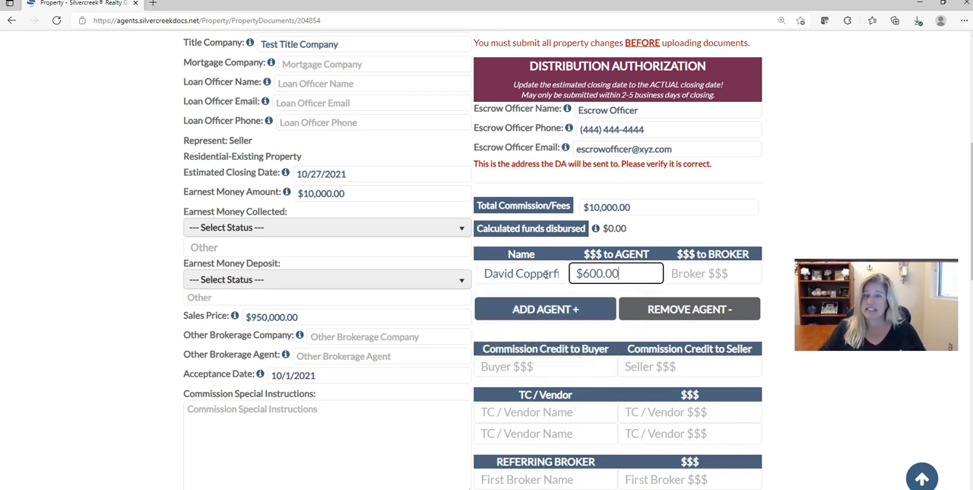
{"action": "key", "text": "Tab"}
{"action": "type", "text": "4500"}
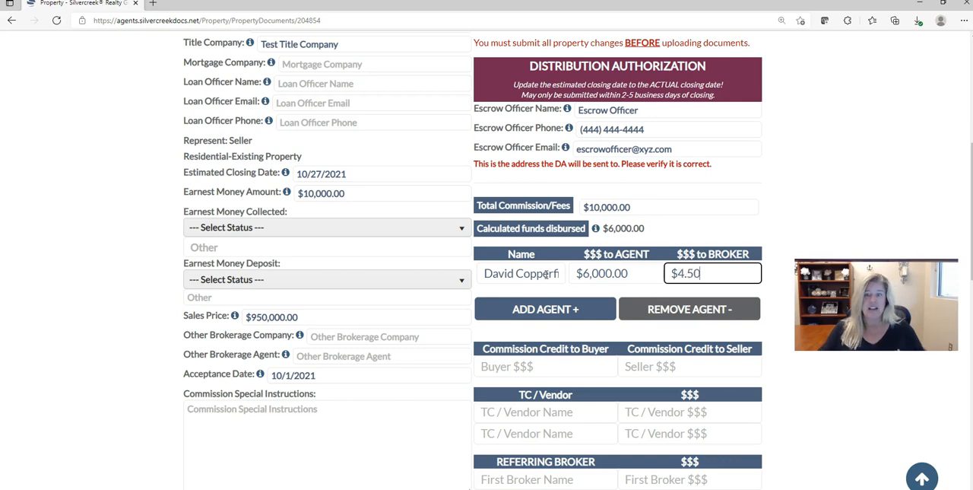
{"action": "key", "text": "BackSpace"}
Step: Add a second agent row to the commission distribution
{"action": "left_click", "coordinate": [532, 308]}
{"action": "scroll", "coordinate": [541, 306], "scroll_direction": "down", "scroll_amount": 1}
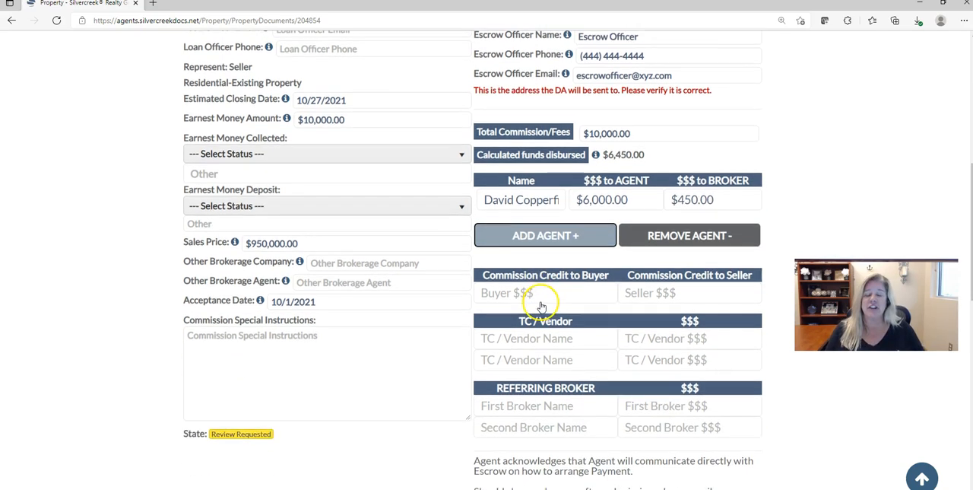
{"action": "left_click", "coordinate": [545, 234]}
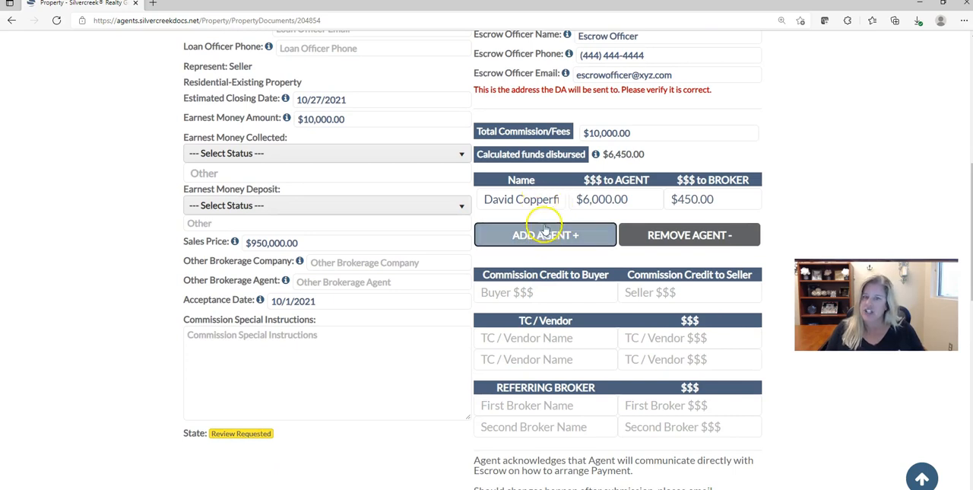
{"action": "left_click", "coordinate": [546, 235]}
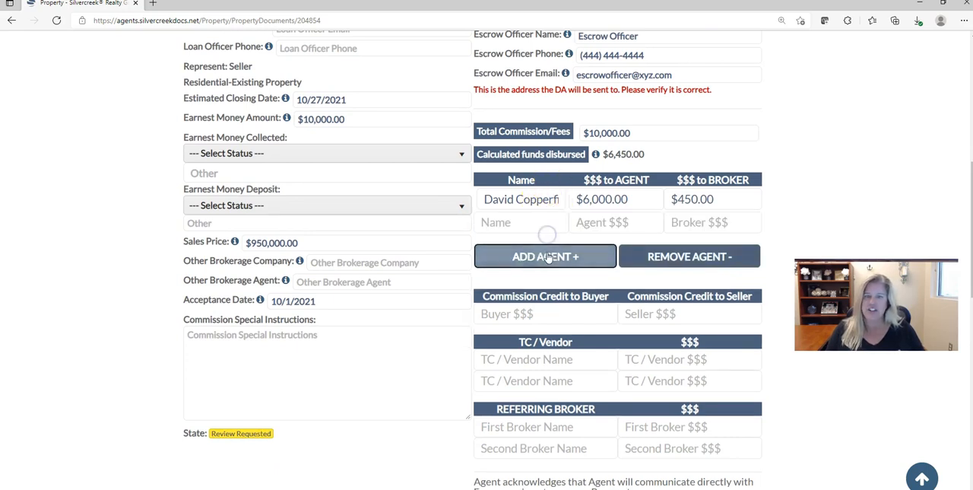
{"action": "left_click", "coordinate": [547, 257]}
{"action": "left_click", "coordinate": [549, 274]}
{"action": "left_click", "coordinate": [664, 302]}
{"action": "left_click", "coordinate": [681, 283]}
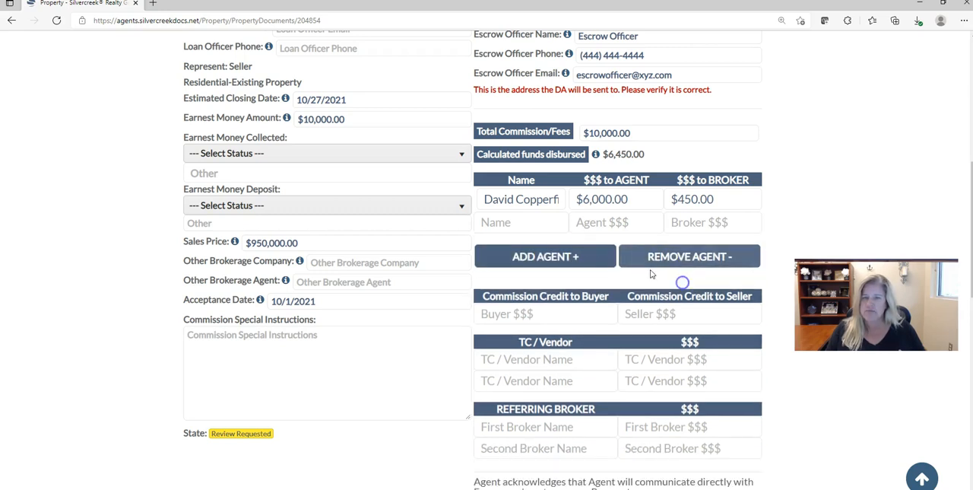
Step: Enter the second agent's full name in the empty agent row
{"action": "left_click", "coordinate": [539, 222]}
{"action": "type", "text": "Darlene"}
{"action": "key", "text": "Tab"}
{"action": "key", "text": "shift+Tab"}
{"action": "key", "text": "Right"}
{"action": "type", "text": "Copperfield"}
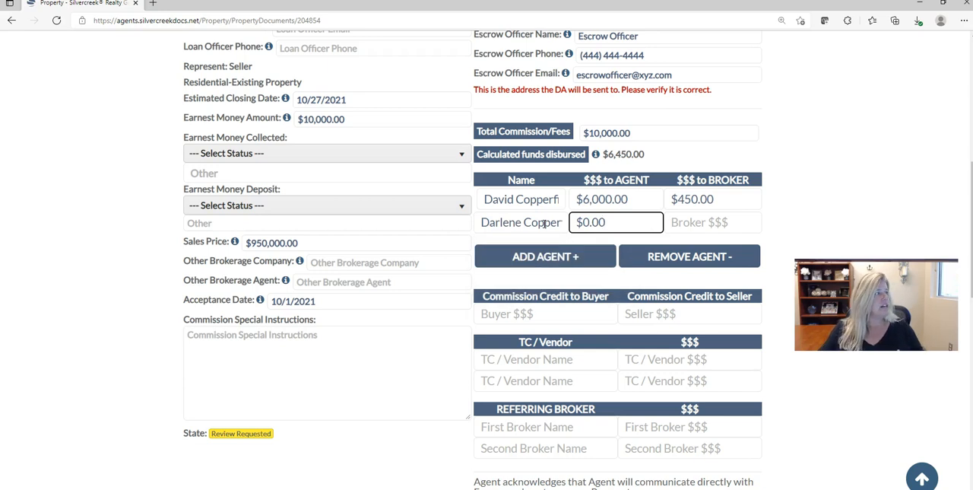
Step: Enter $1,550.00 to the agent in the second agent's row and check the explanation of the calculated funds disbursed
{"action": "type", "text": "1,550.0"}
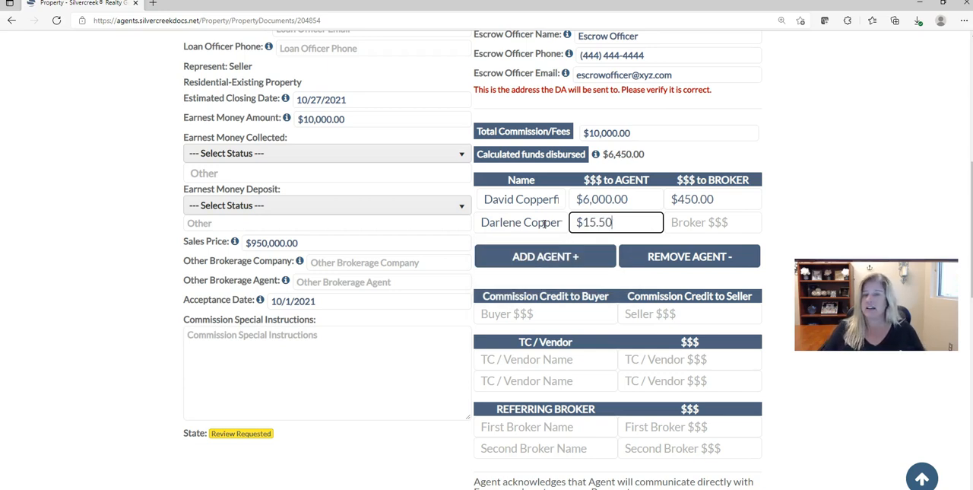
{"action": "type", "text": "0"}
{"action": "key", "text": "Tab"}
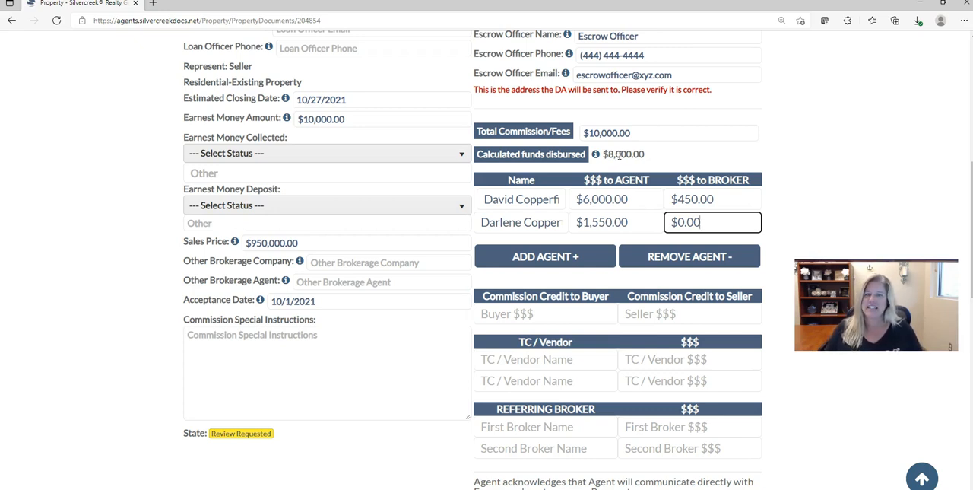
{"action": "mouse_move", "coordinate": [597, 158]}
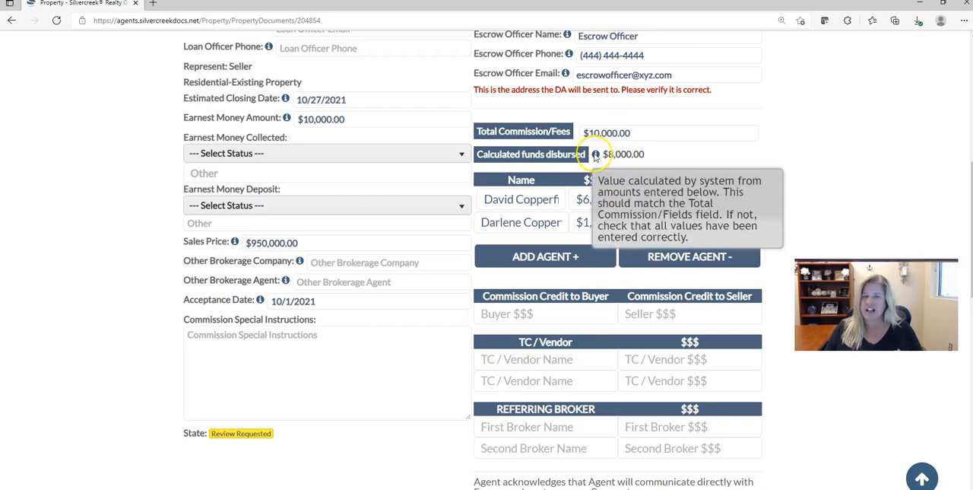
Step: Enter Best Referral Broker Ever as the first referring broker's name
{"action": "scroll", "coordinate": [562, 244], "scroll_direction": "down", "scroll_amount": 1}
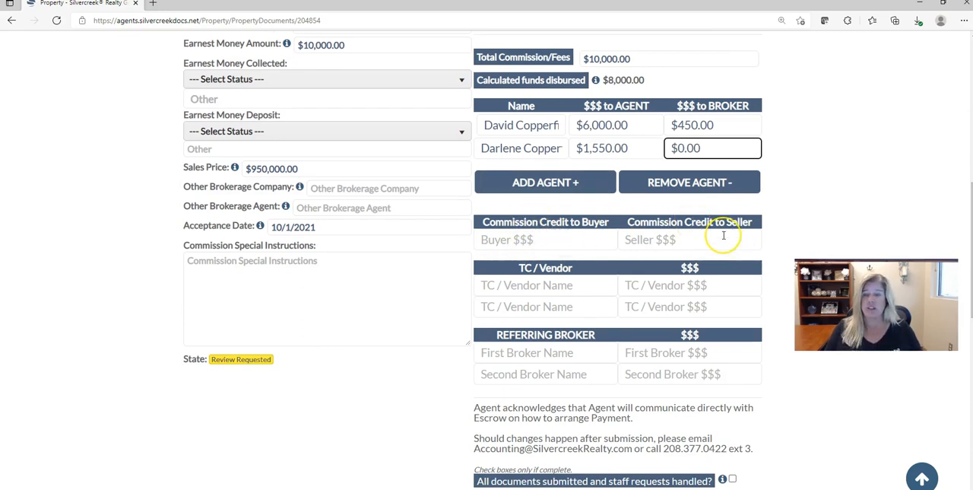
{"action": "scroll", "coordinate": [597, 239], "scroll_direction": "down", "scroll_amount": 1}
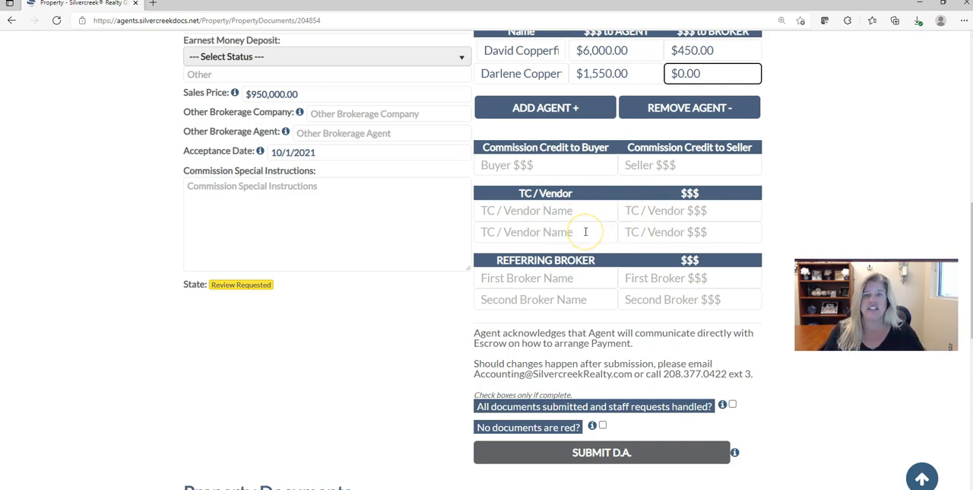
{"action": "scroll", "coordinate": [585, 232], "scroll_direction": "down", "scroll_amount": 1}
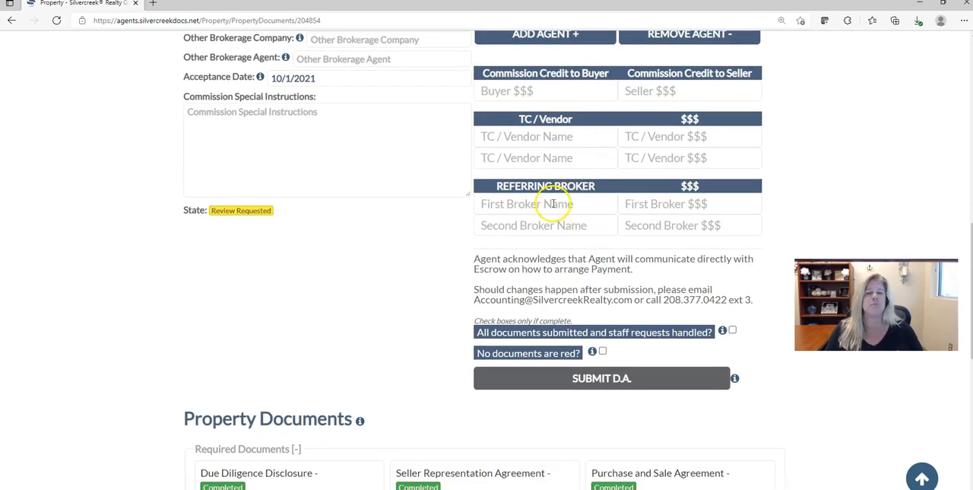
{"action": "scroll", "coordinate": [552, 204], "scroll_direction": "up", "scroll_amount": 1}
{"action": "left_click", "coordinate": [542, 277]}
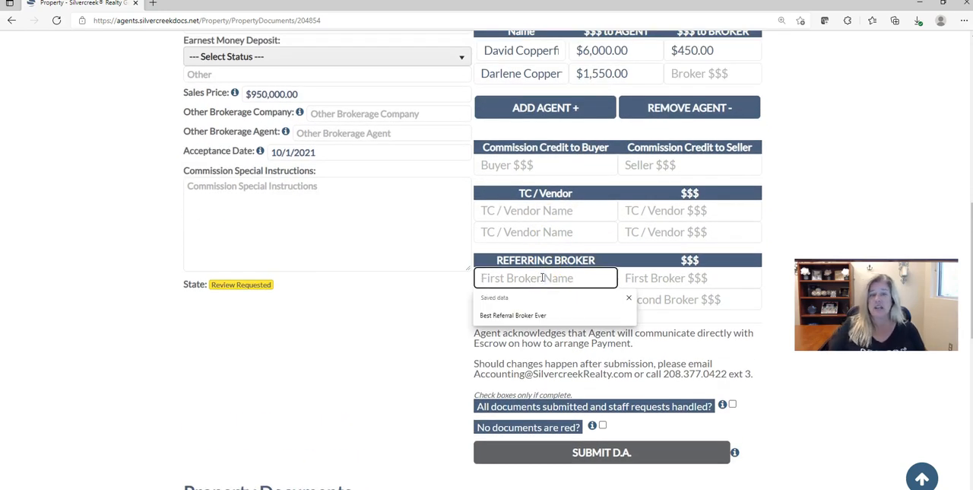
{"action": "type", "text": "Best R"}
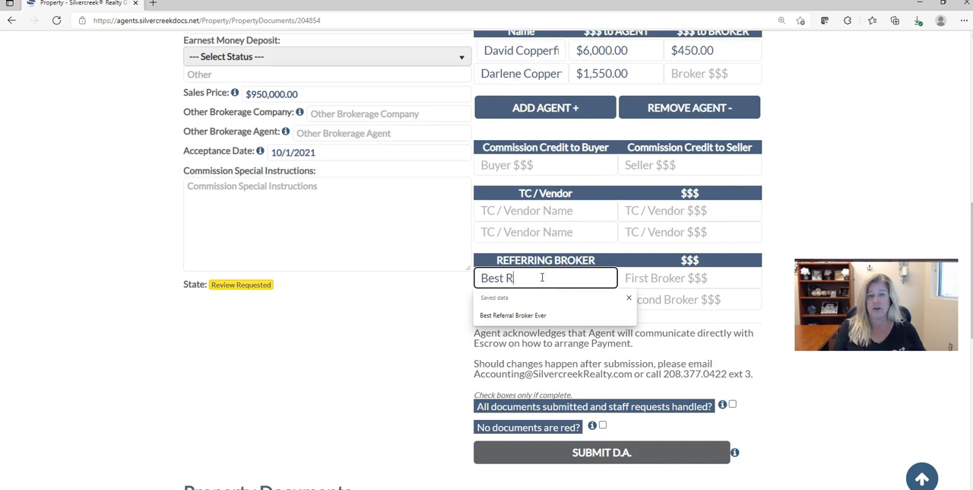
{"action": "type", "text": "eferral"}
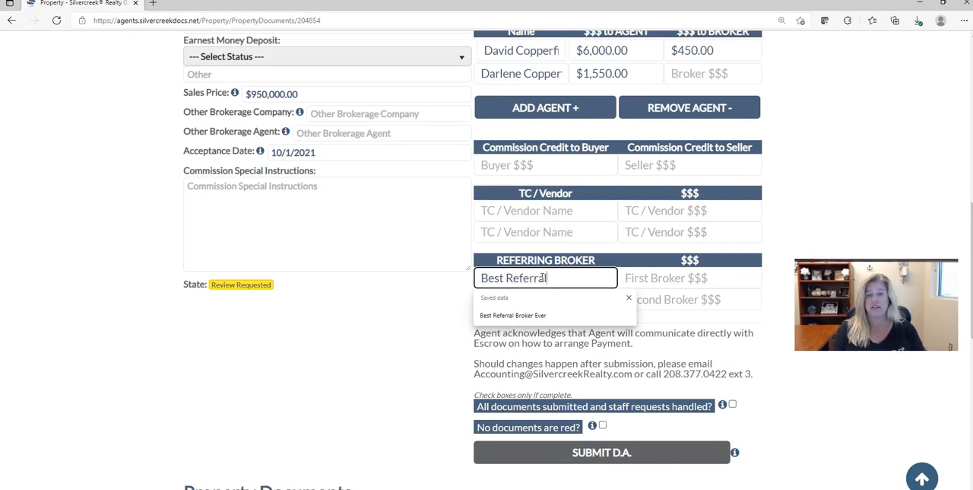
{"action": "type", "text": " Broker Ever"}
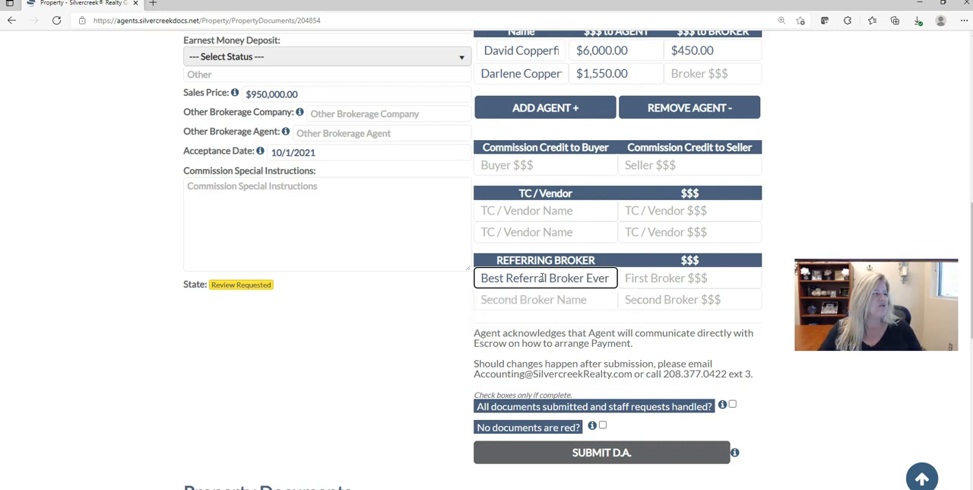
Step: Set the first referring broker's amount to $2,000.00 and leave the second broker row empty
{"action": "key", "text": "Tab"}
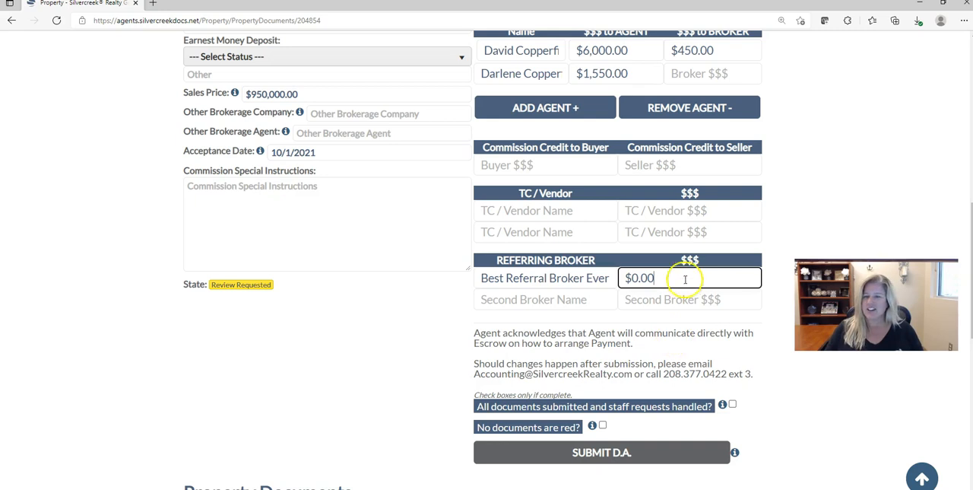
{"action": "type", "text": "200000"}
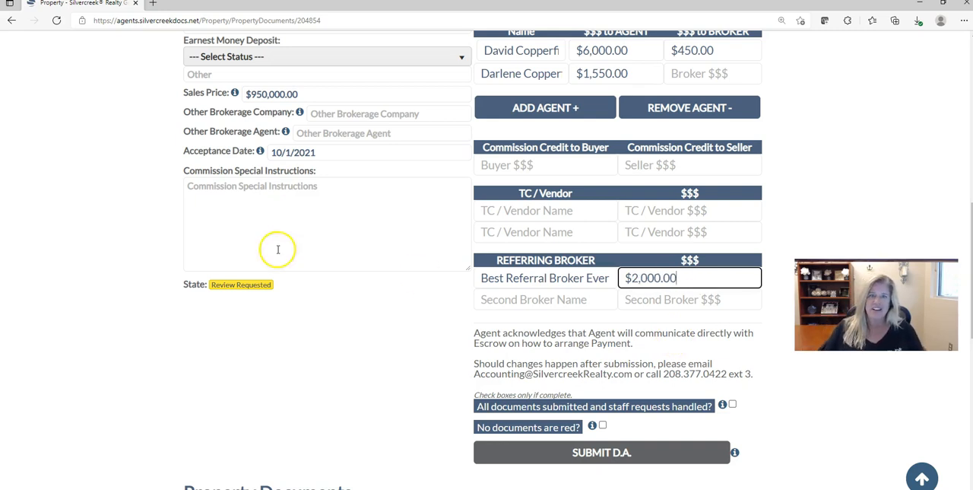
{"action": "key", "text": "Tab"}
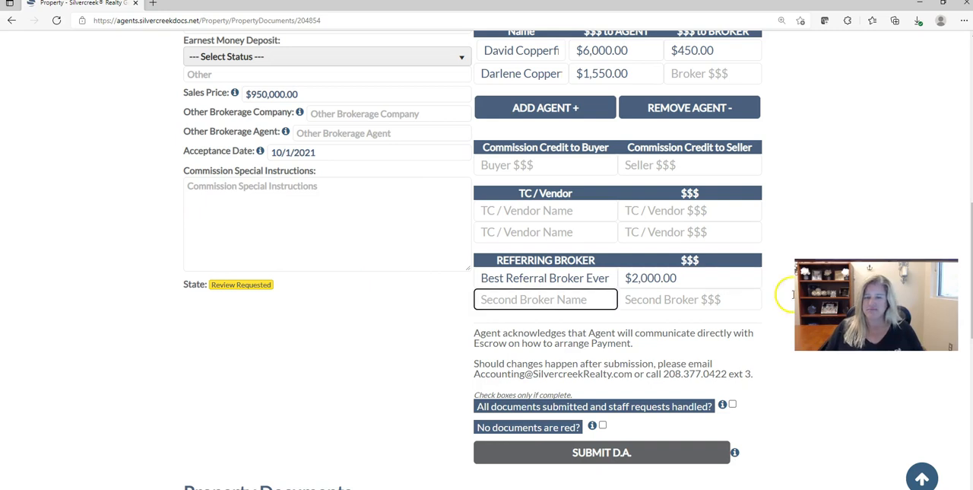
{"action": "key", "text": "Tab"}
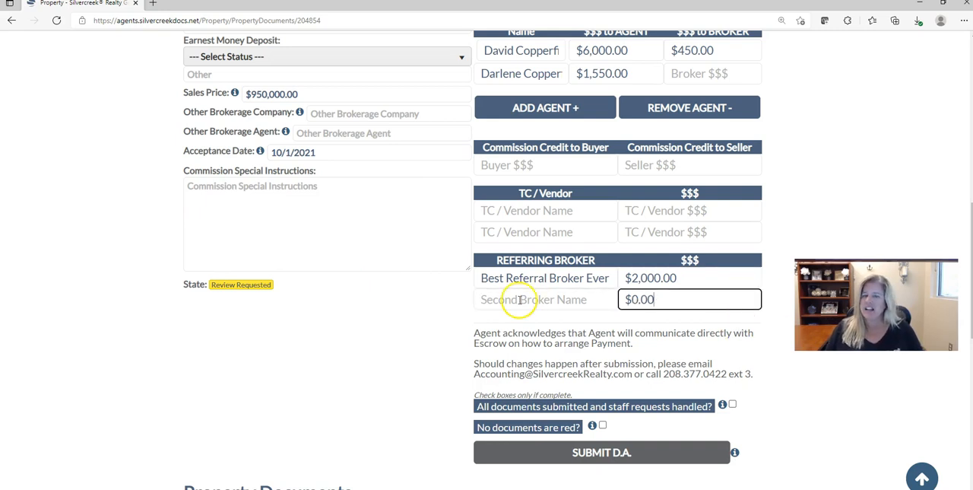
{"action": "key", "text": "Tab"}
Step: Confirm that all documents are submitted with staff requests handled and that no documents are red
{"action": "scroll", "coordinate": [570, 296], "scroll_direction": "down", "scroll_amount": 1}
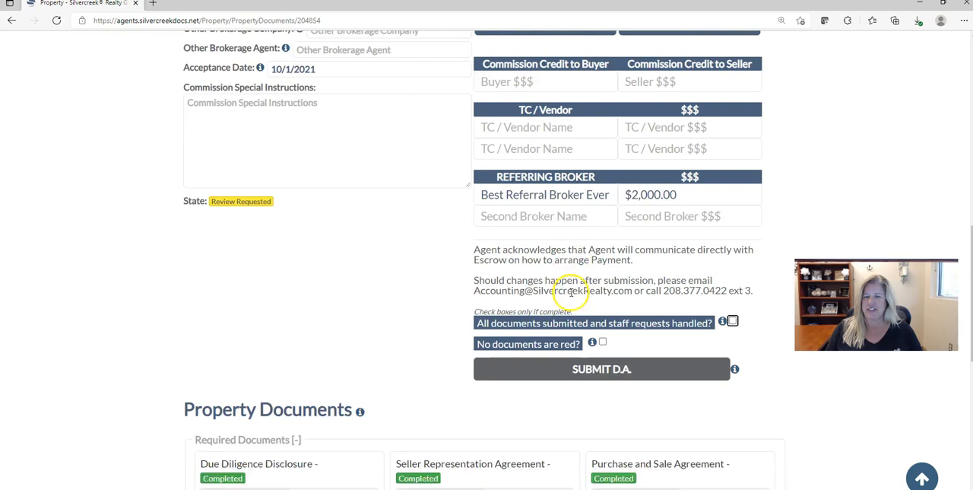
{"action": "scroll", "coordinate": [570, 291], "scroll_direction": "down", "scroll_amount": 1}
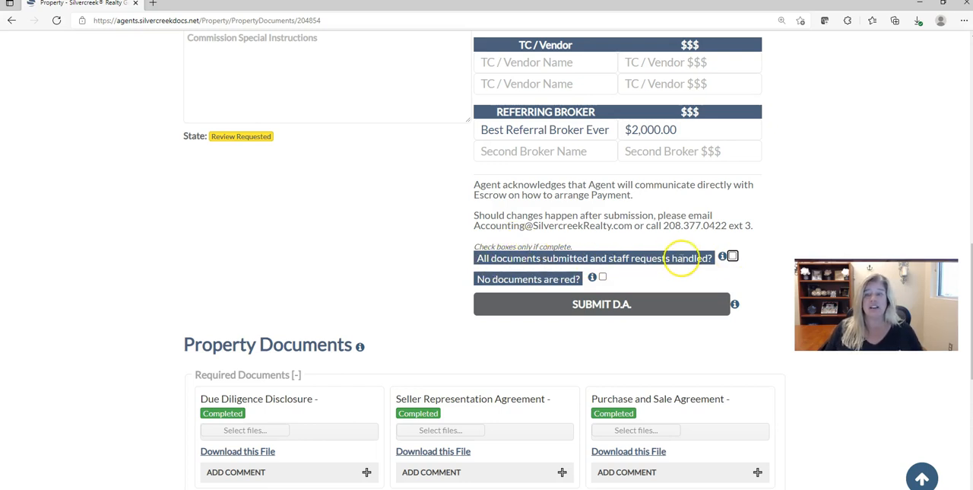
{"action": "left_click", "coordinate": [732, 256]}
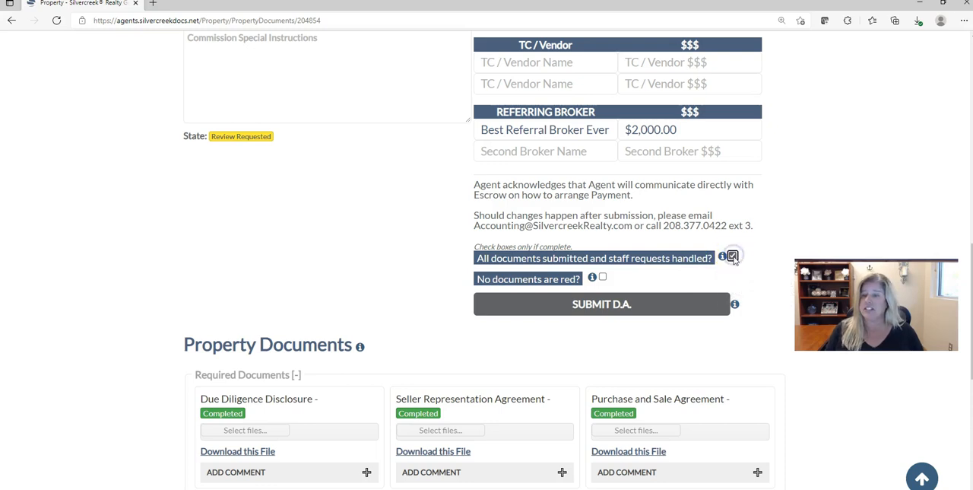
{"action": "left_click", "coordinate": [603, 278]}
Step: Check the status of the required property documents and submit the distribution authorization
{"action": "scroll", "coordinate": [156, 272], "scroll_direction": "down", "scroll_amount": 2}
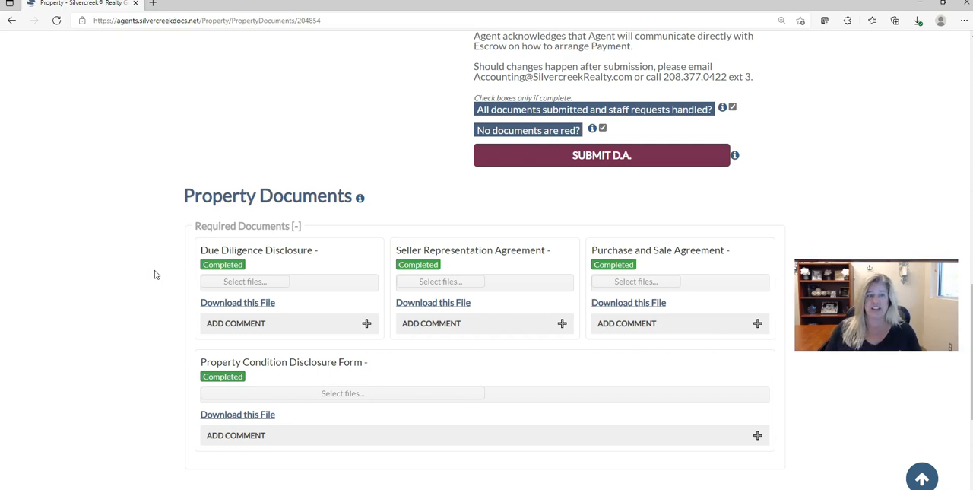
{"action": "scroll", "coordinate": [482, 135], "scroll_direction": "up", "scroll_amount": 3}
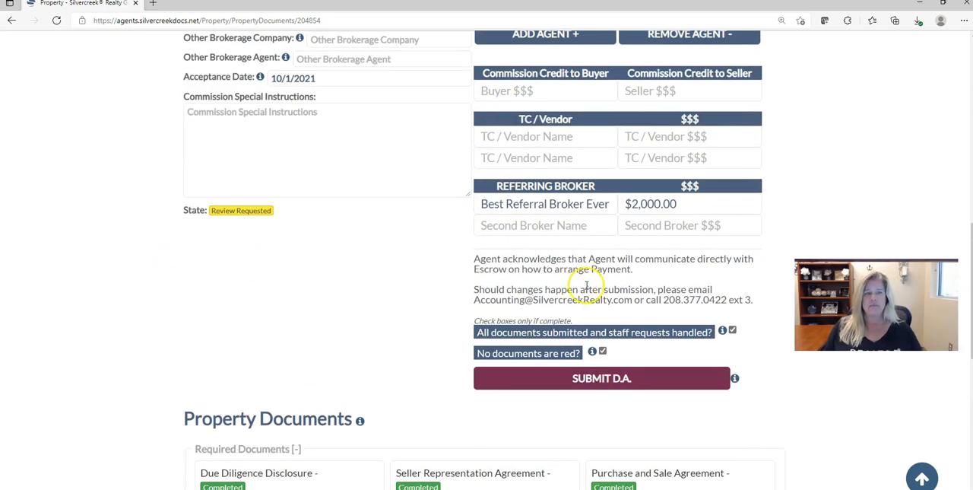
{"action": "left_click", "coordinate": [590, 374]}
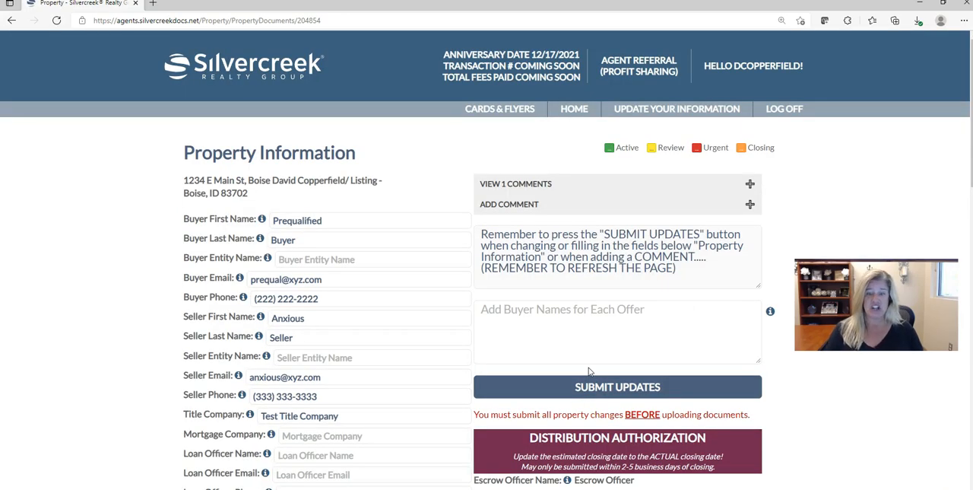
Step: Review the submitted distribution authorization on the property page, then view its PDF in Adobe Acrobat
{"action": "scroll", "coordinate": [589, 371], "scroll_direction": "down", "scroll_amount": 6}
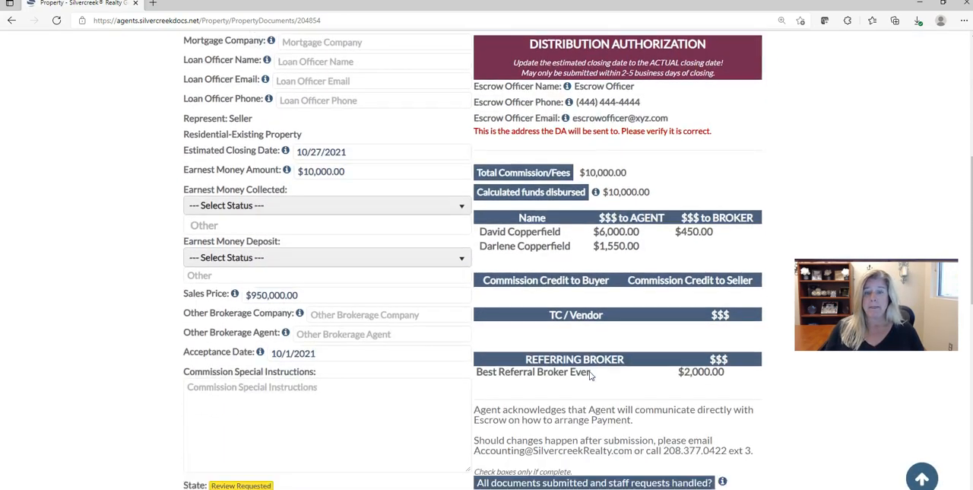
{"action": "scroll", "coordinate": [589, 371], "scroll_direction": "down", "scroll_amount": 4}
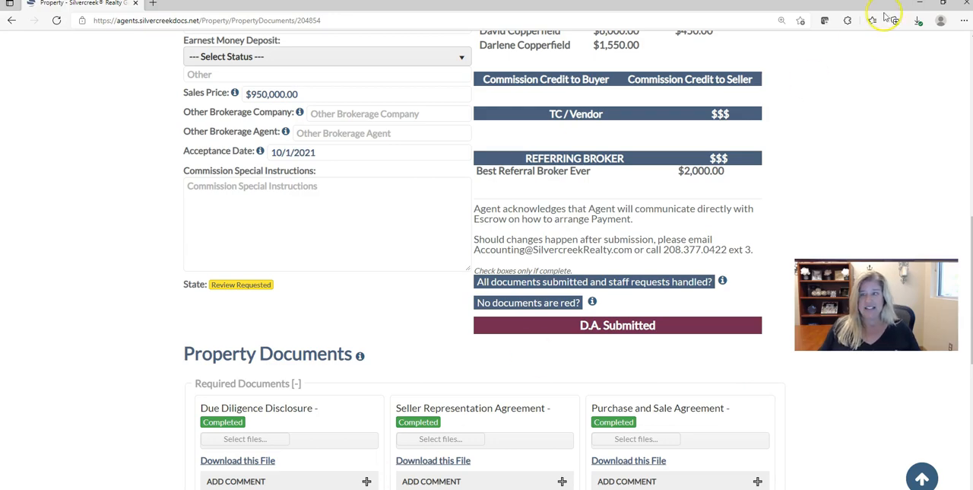
{"action": "left_click", "coordinate": [924, 6]}
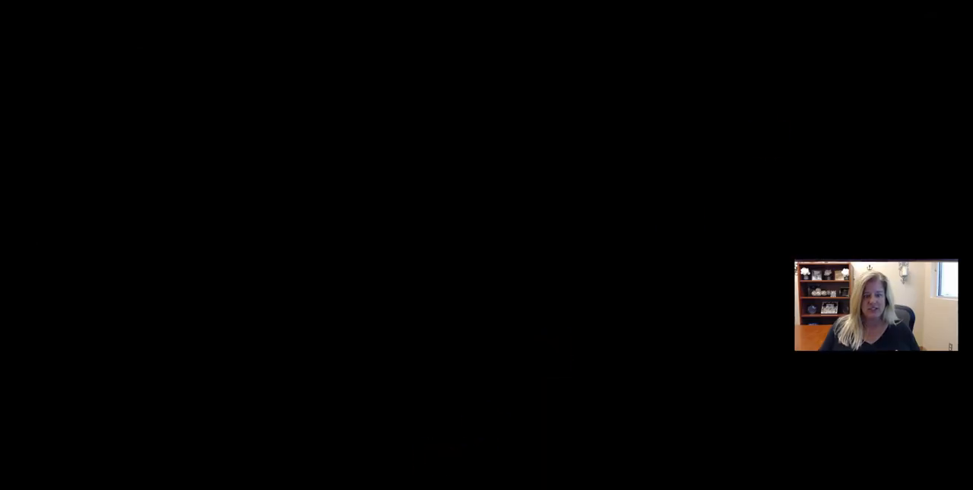
{"action": "left_click", "coordinate": [395, 487]}
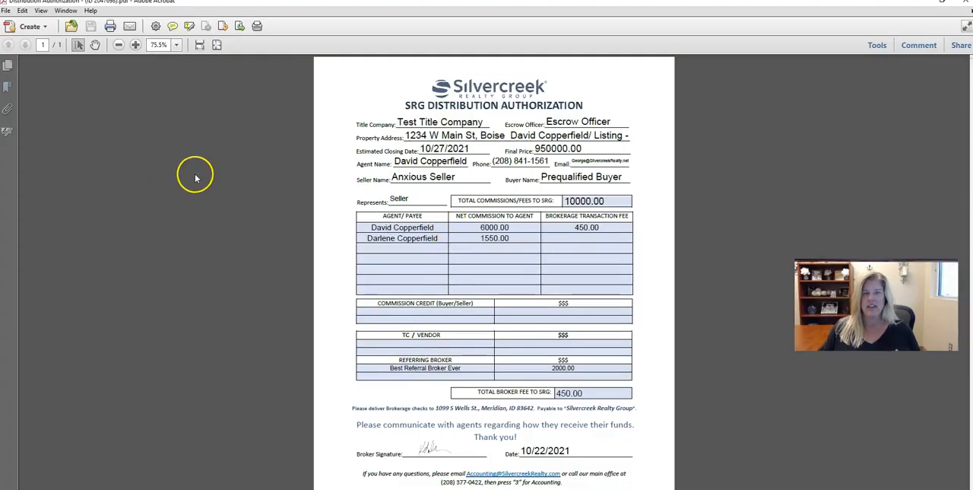